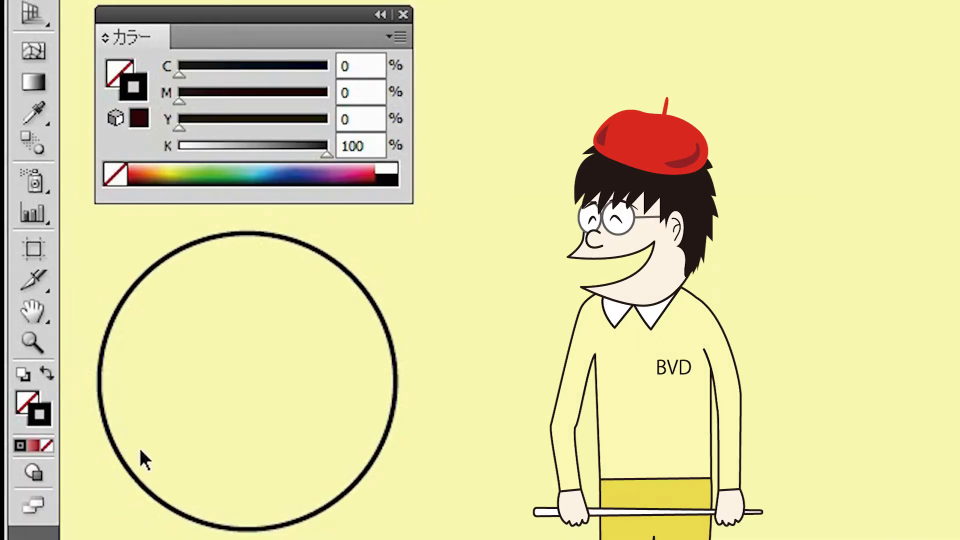
Select the unfilled circle with the black stroke on the yellow artboard
{"action": "left_click", "coordinate": [103, 414]}
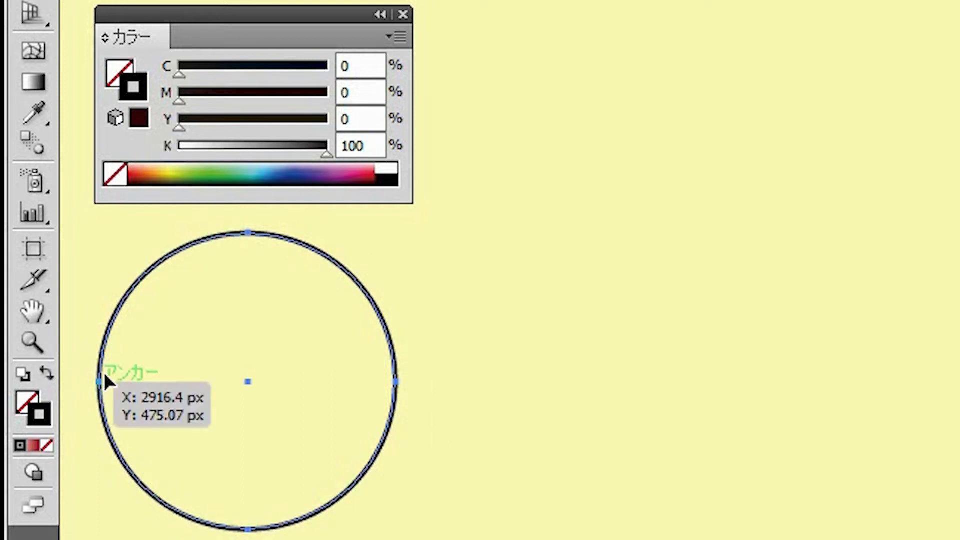
Fill the circle purple (C 60.78%, M 65.49%) after briefly trying green
{"action": "left_click", "coordinate": [29, 406]}
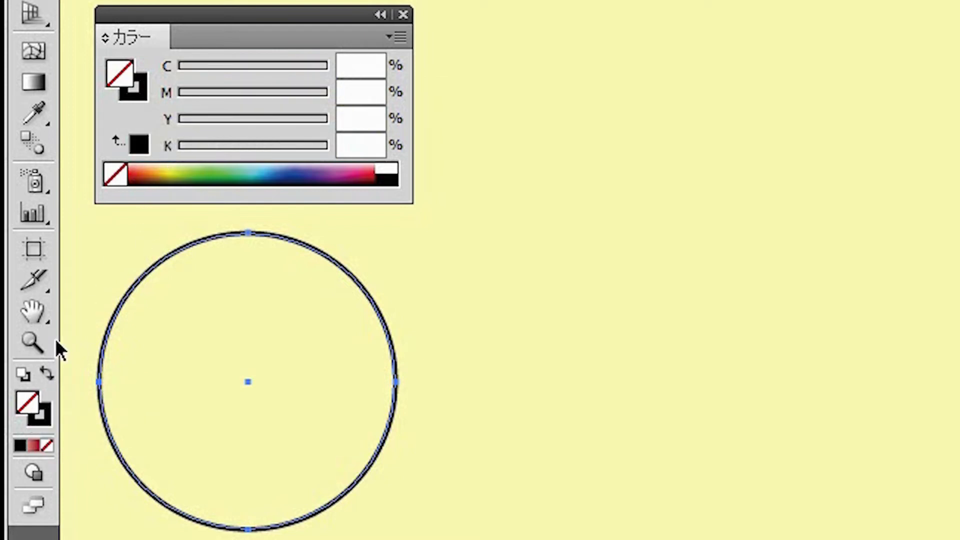
{"action": "left_click", "coordinate": [195, 169]}
{"action": "left_click", "coordinate": [233, 174]}
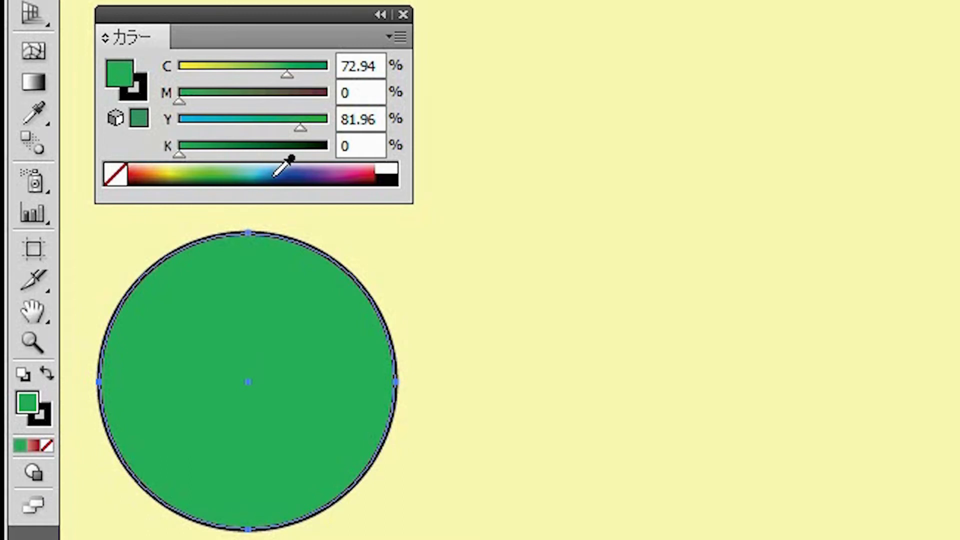
{"action": "left_click", "coordinate": [296, 167]}
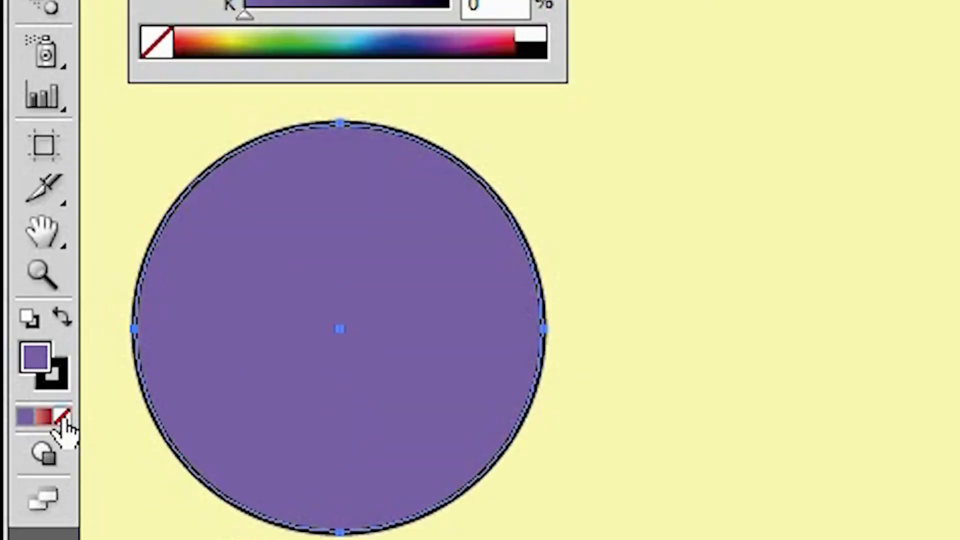
{"action": "left_click", "coordinate": [64, 419]}
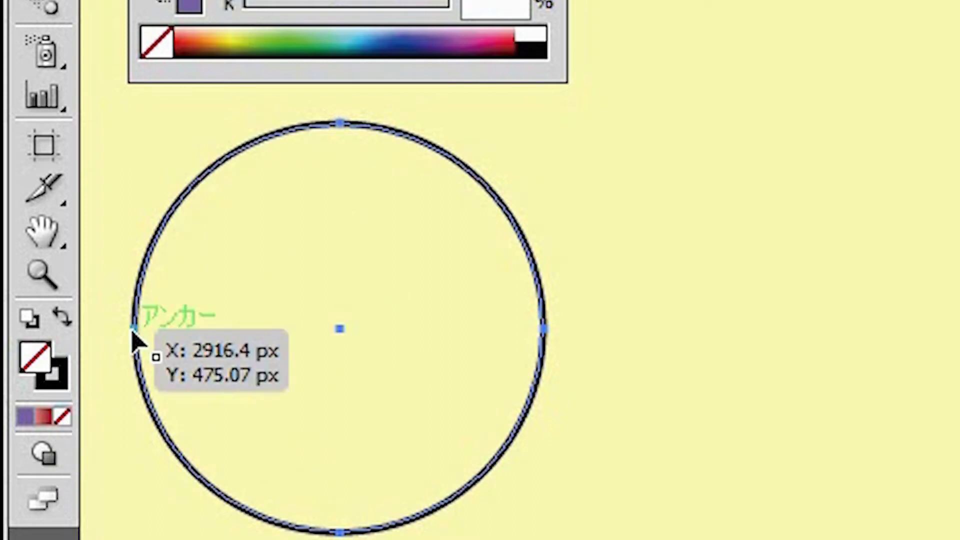
{"action": "left_click_drag", "start_coordinate": [135, 340], "coordinate": [235, 413]}
{"action": "key", "text": "ctrl+z"}
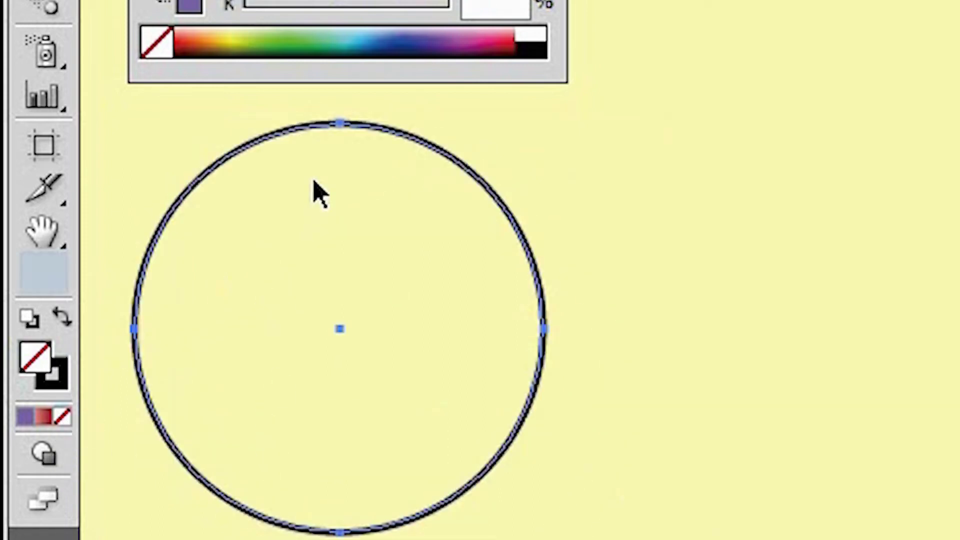
{"action": "left_click", "coordinate": [570, 312]}
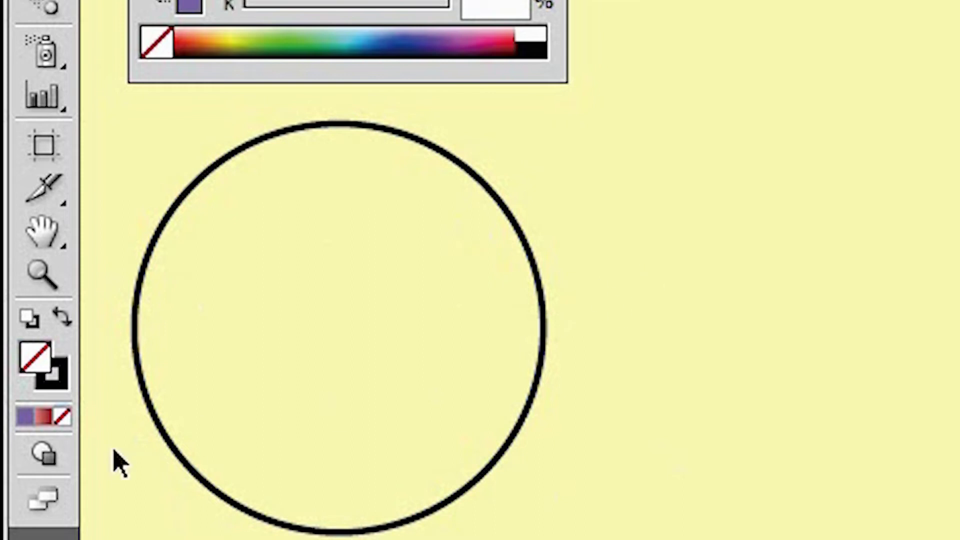
{"action": "key", "text": "ctrl+z"}
{"action": "key", "text": "ctrl+z"}
{"action": "left_click", "coordinate": [575, 470]}
{"action": "left_click", "coordinate": [473, 325]}
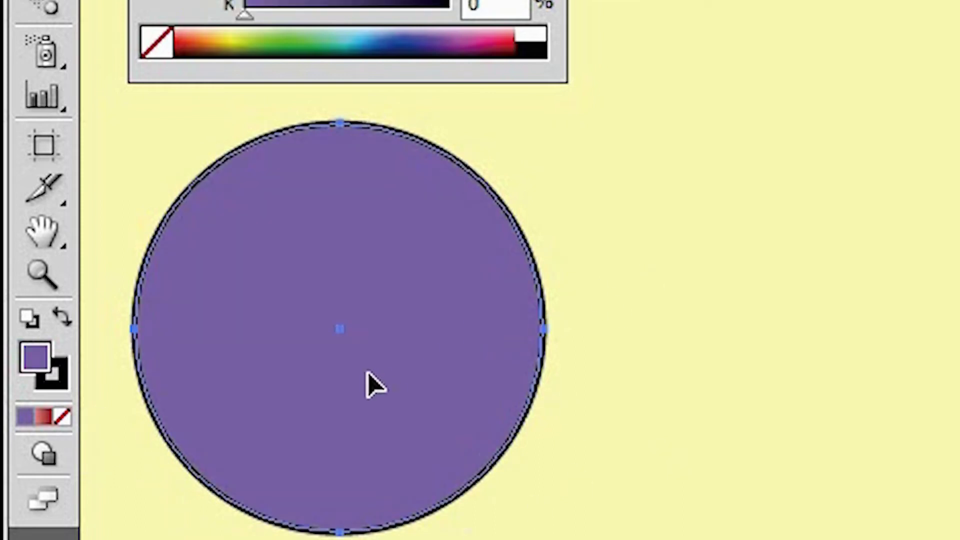
{"action": "left_click_drag", "start_coordinate": [300, 317], "coordinate": [557, 317]}
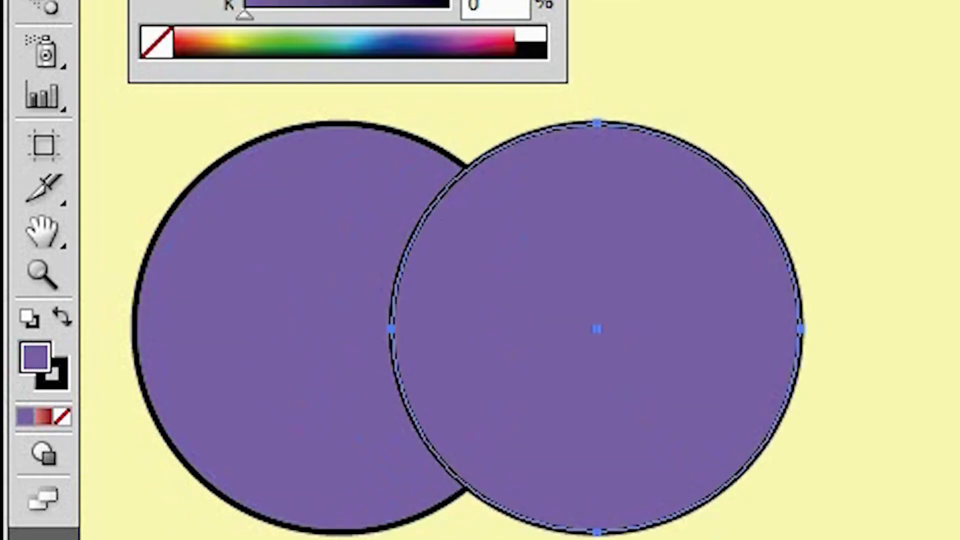
{"action": "key", "text": "ctrl+alt+bracketleft"}
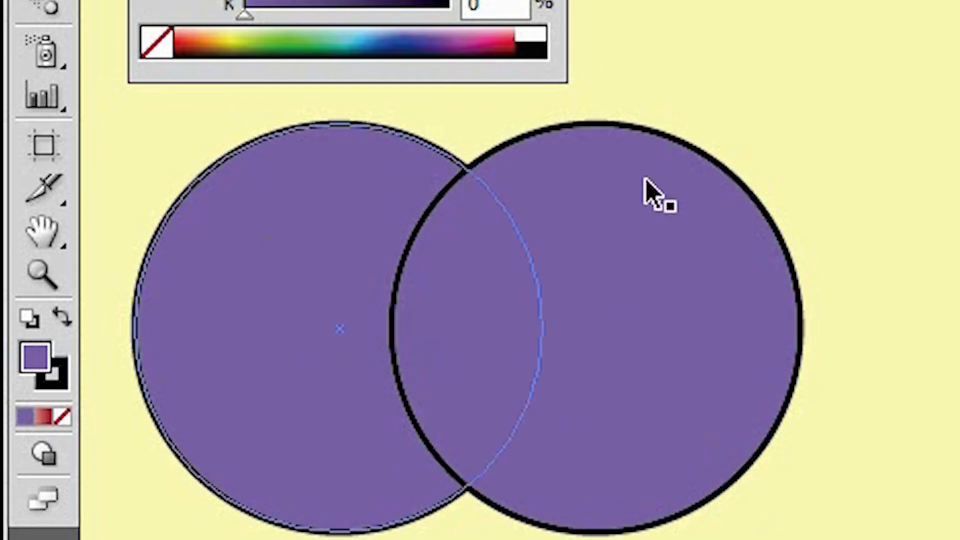
{"action": "key", "text": "ctrl+shift+a"}
{"action": "key", "text": "ctrl+z"}
Deselect everything, then reselect the purple-filled, black-stroked circle
{"action": "key", "text": "ctrl+shift+a"}
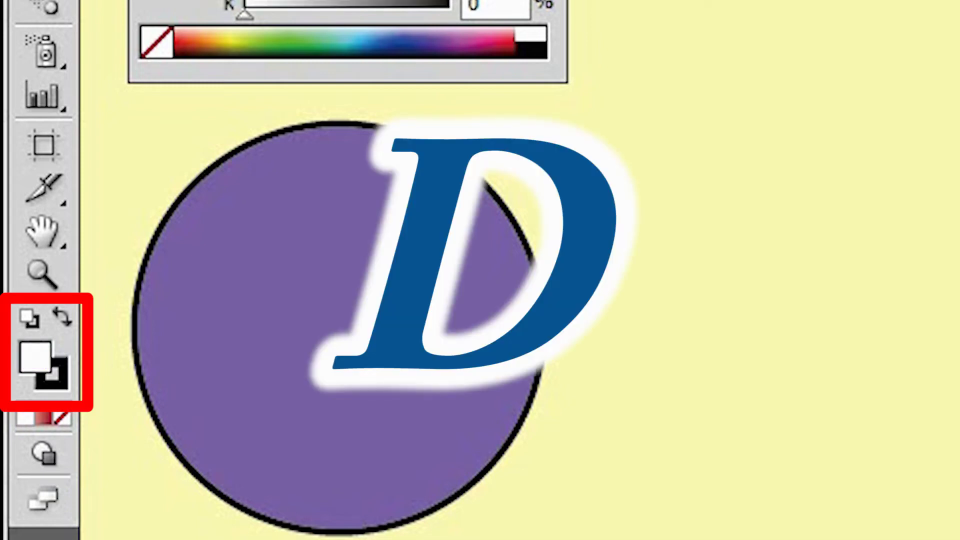
{"action": "left_click", "coordinate": [150, 345]}
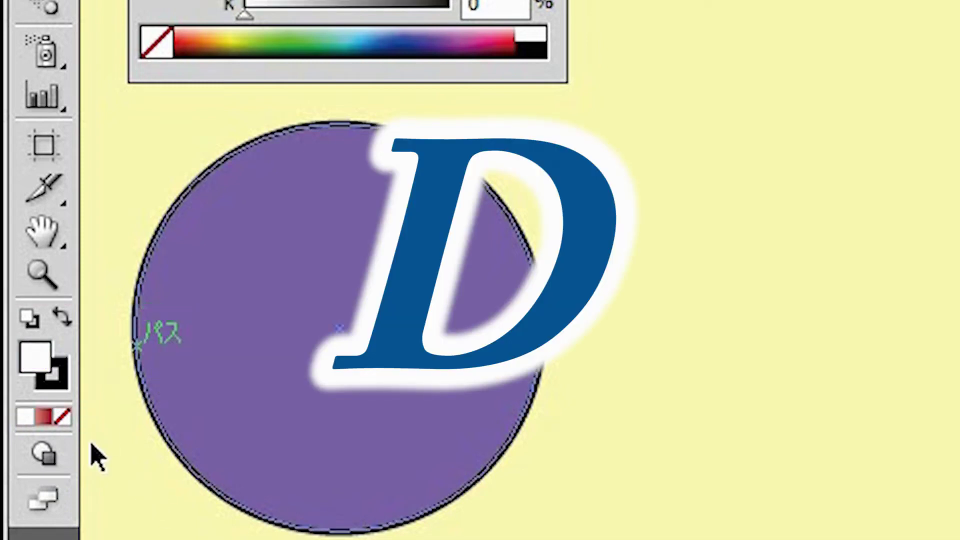
{"action": "left_click", "coordinate": [148, 416]}
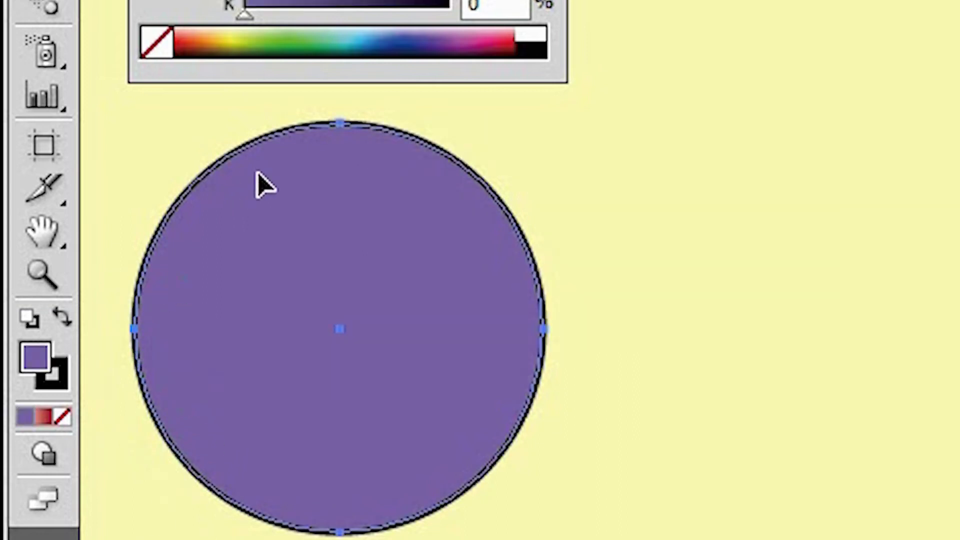
Reset the circle to the default white fill and black stroke, then reselect it
{"action": "key", "text": "d"}
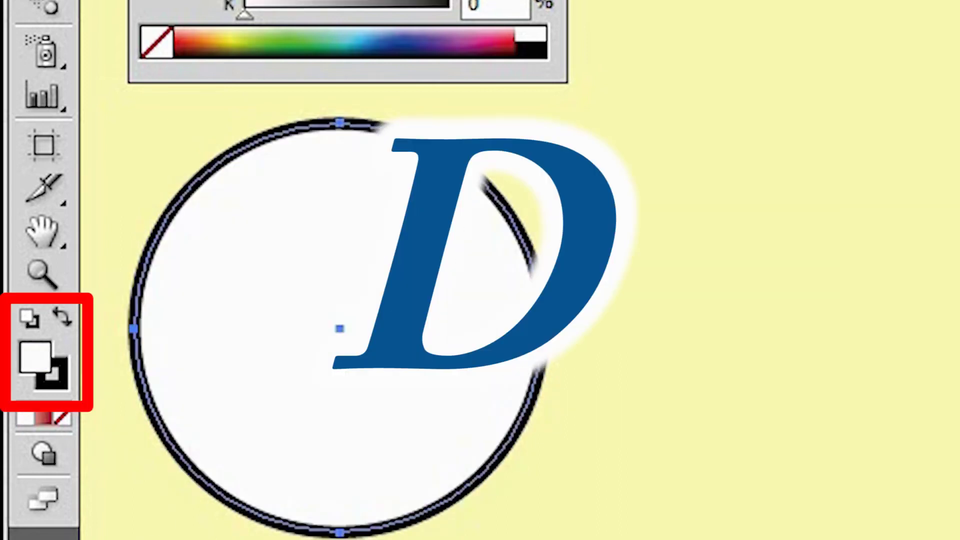
{"action": "left_click", "coordinate": [306, 465]}
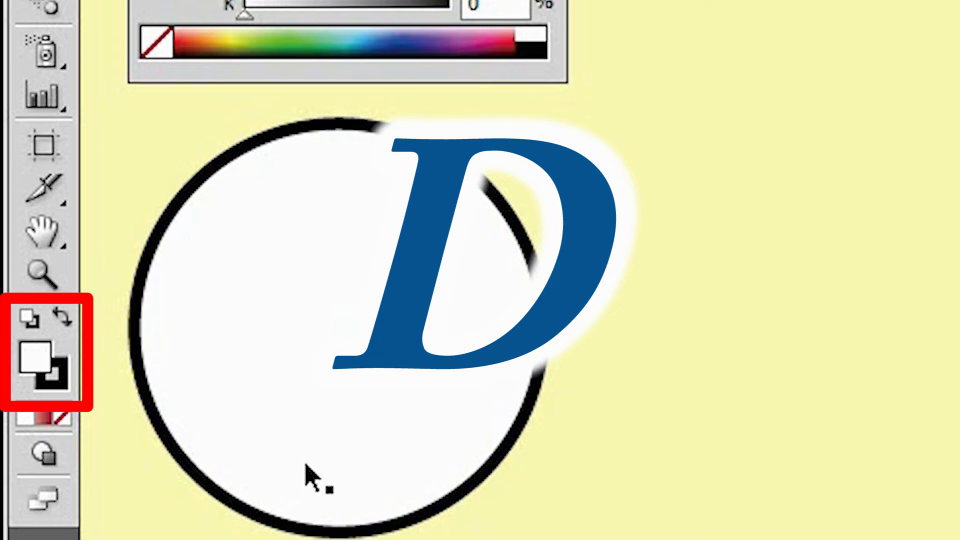
{"action": "left_click", "coordinate": [157, 389]}
Alternate the active swatch between stroke and fill, ending with fill active
{"action": "left_click", "coordinate": [56, 392]}
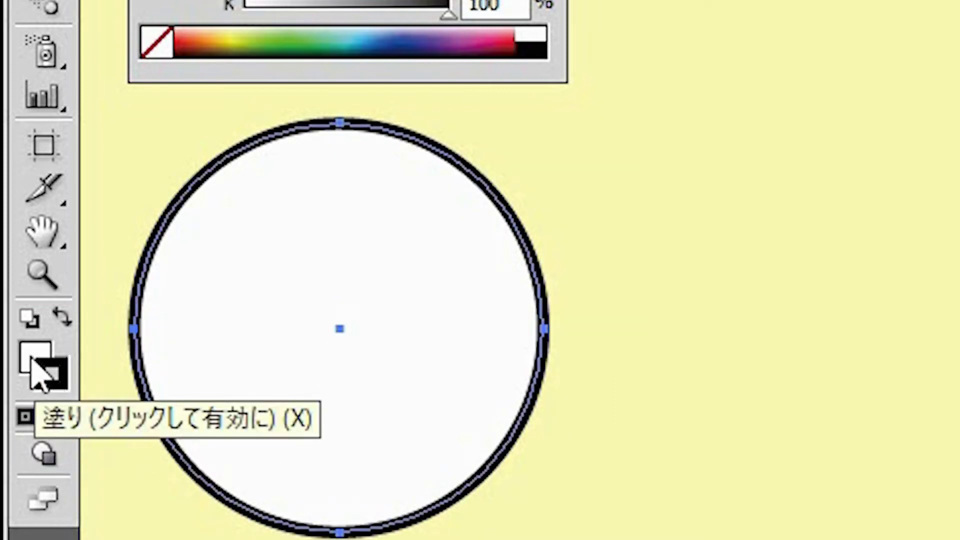
{"action": "left_click", "coordinate": [36, 360]}
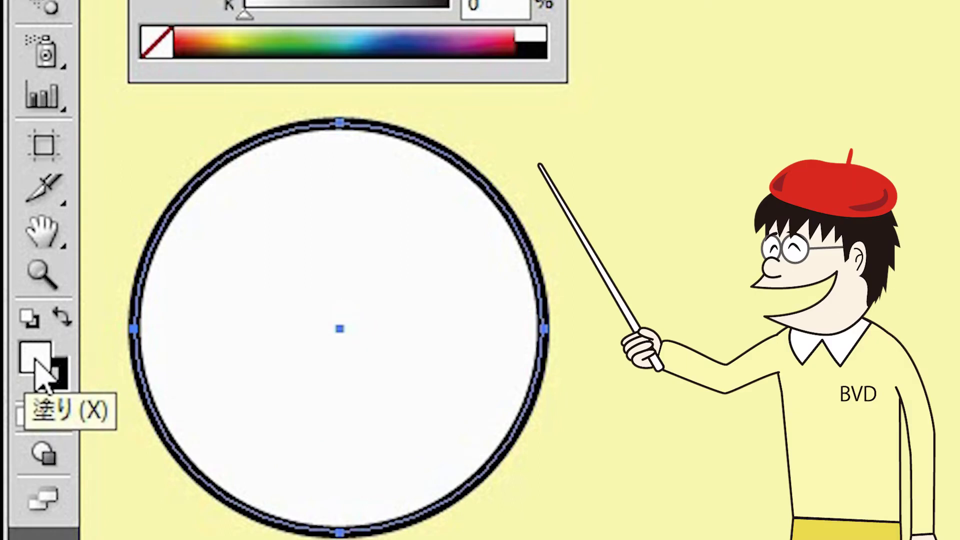
{"action": "left_click", "coordinate": [58, 380]}
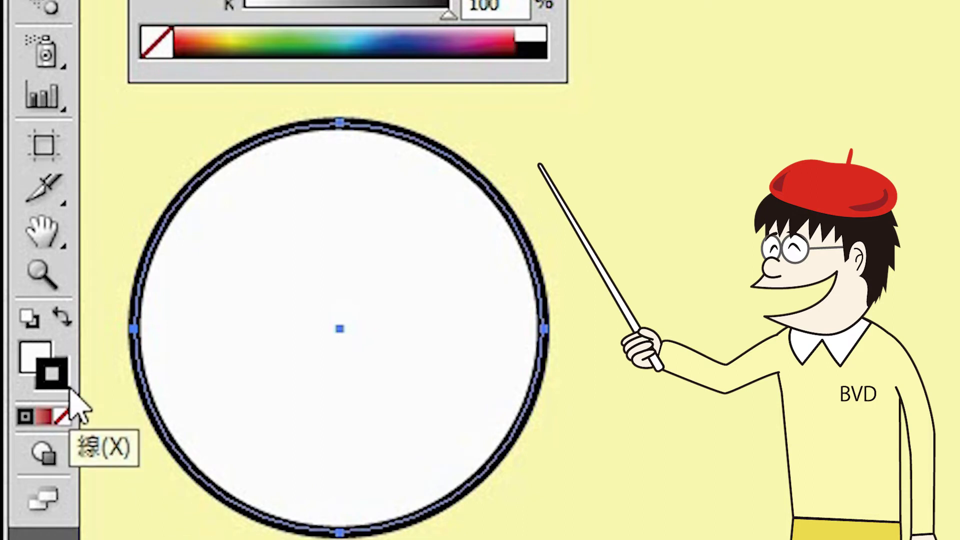
{"action": "left_click", "coordinate": [37, 350]}
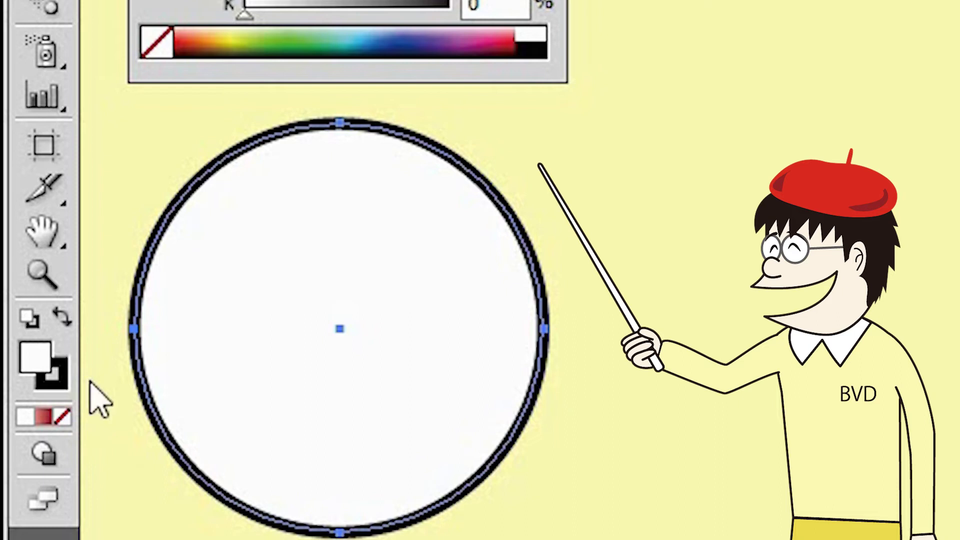
Give the circle a pink fill and a dark magenta stroke, ending with stroke active
{"action": "left_click", "coordinate": [59, 383]}
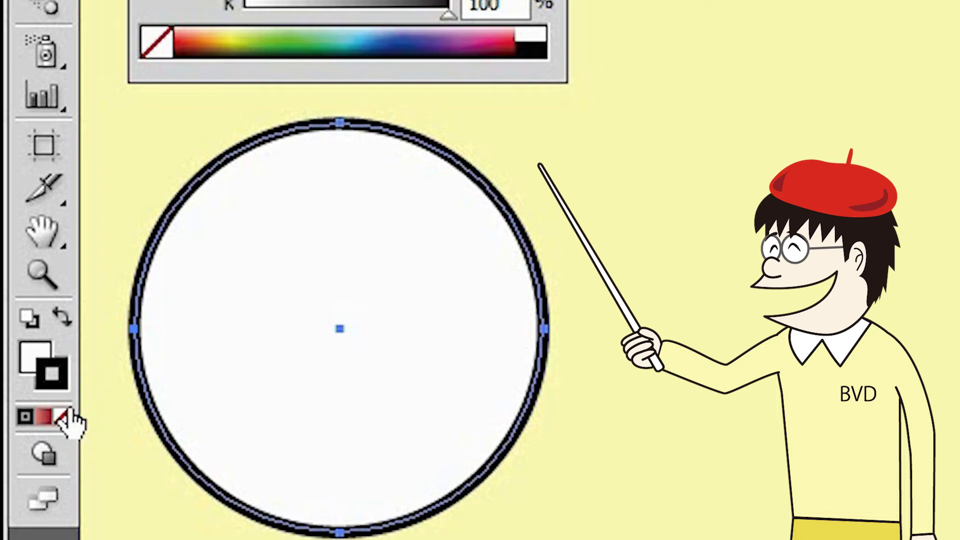
{"action": "left_click", "coordinate": [28, 369]}
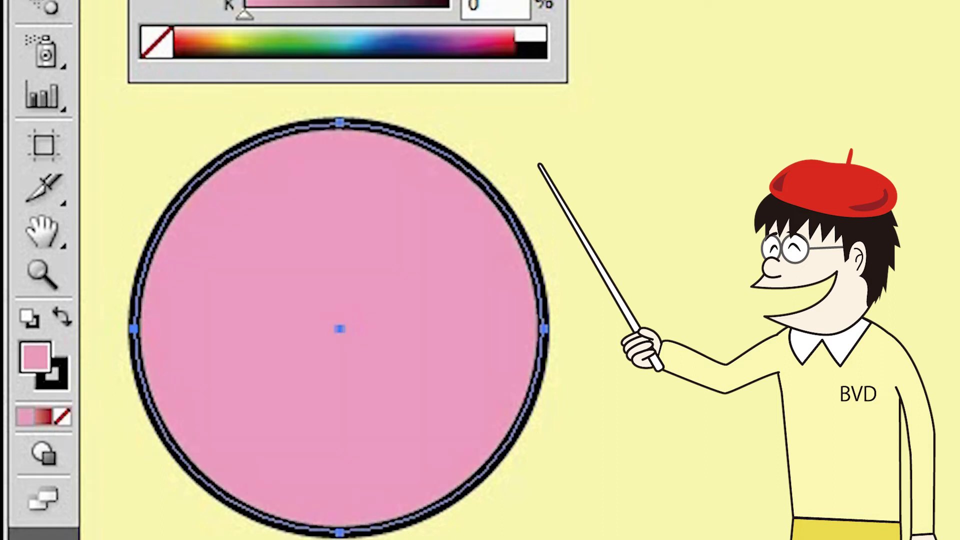
{"action": "left_click", "coordinate": [69, 383]}
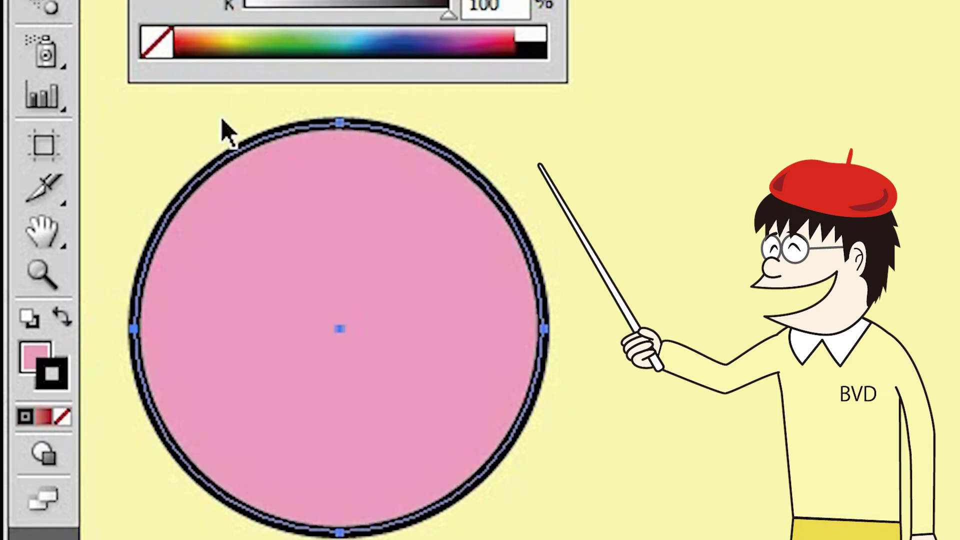
{"action": "left_click", "coordinate": [323, 6]}
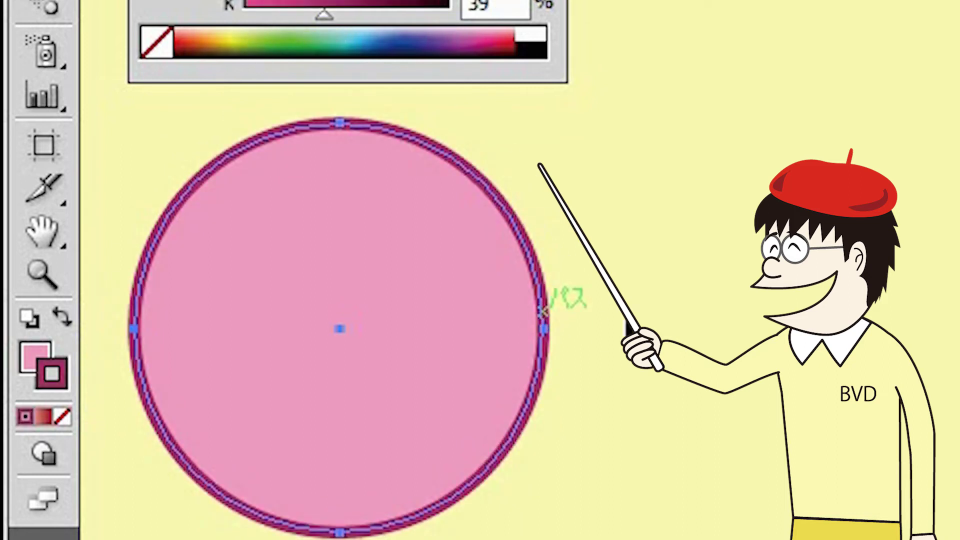
{"action": "left_click", "coordinate": [32, 352]}
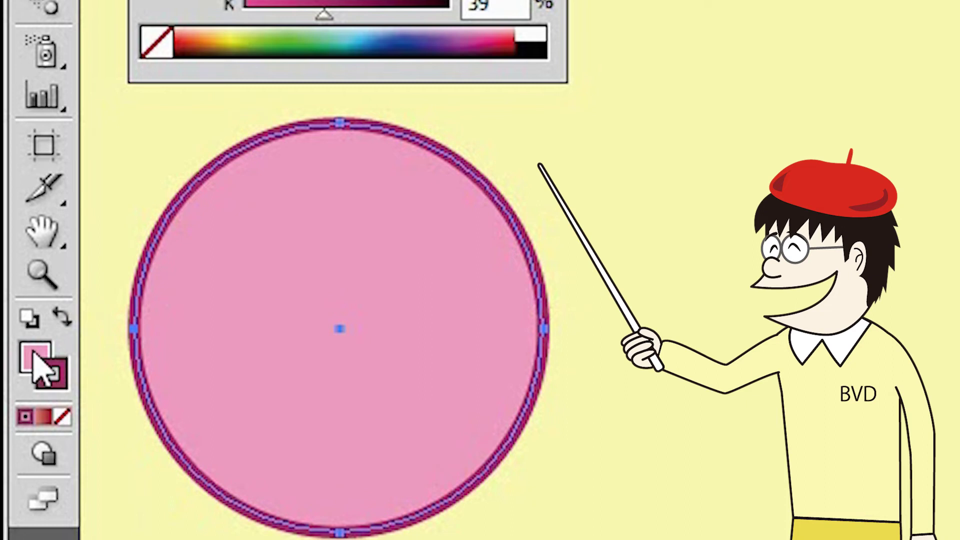
{"action": "left_click", "coordinate": [62, 380]}
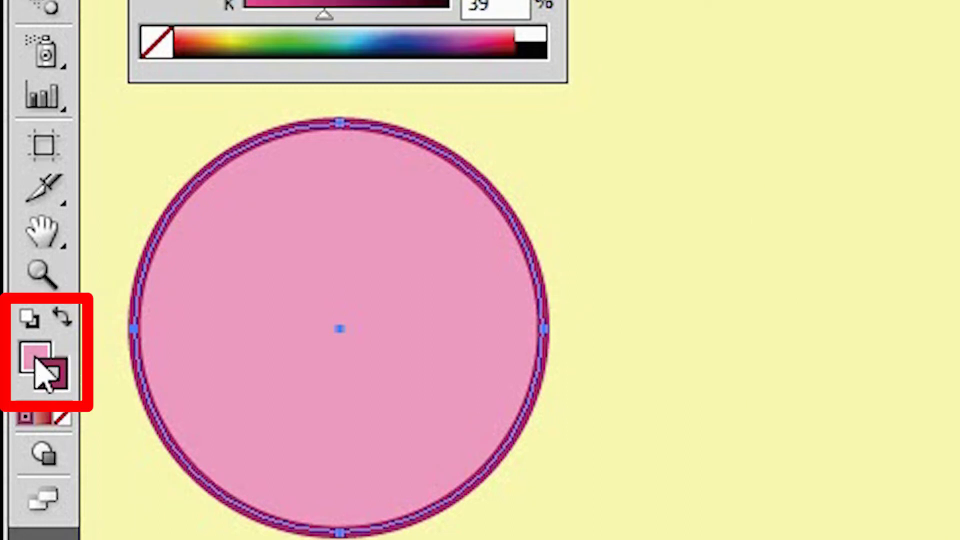
{"action": "left_click", "coordinate": [34, 356]}
{"action": "left_click", "coordinate": [65, 379]}
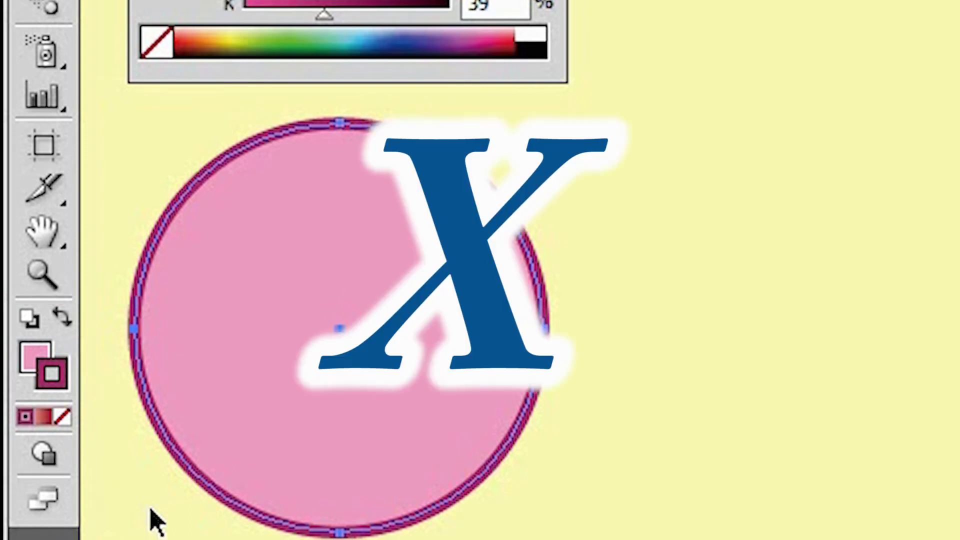
Recolour the circle's outline green in the Color panel, with black at 0
{"action": "key", "text": "x"}
{"action": "key", "text": "x"}
{"action": "key", "text": "x"}
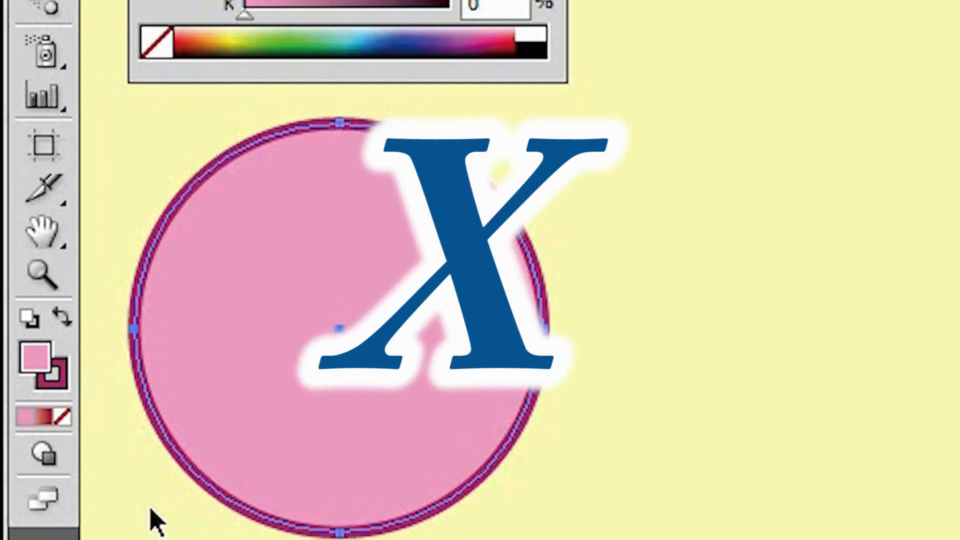
{"action": "key", "text": "x"}
{"action": "key", "text": "x"}
{"action": "key", "text": "x"}
{"action": "key", "text": "x"}
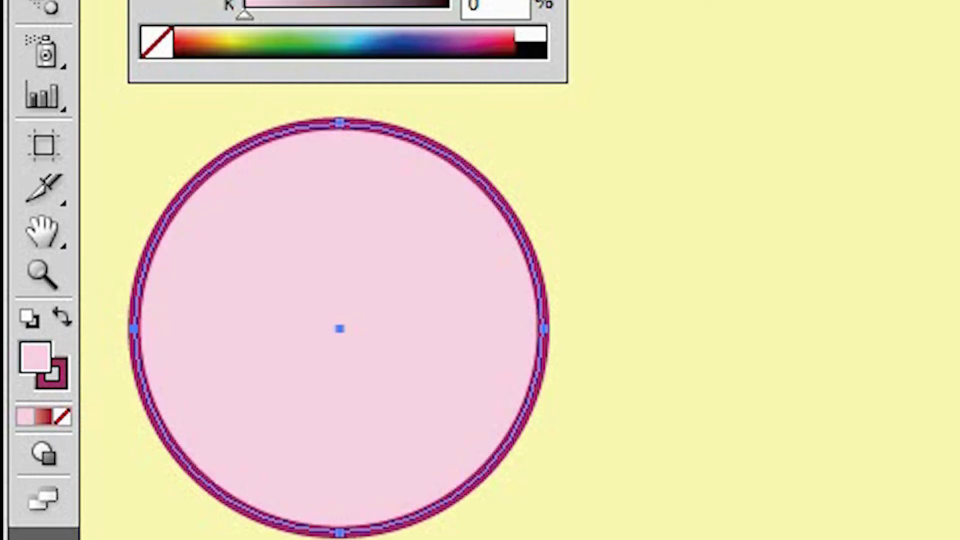
{"action": "left_click", "coordinate": [70, 385]}
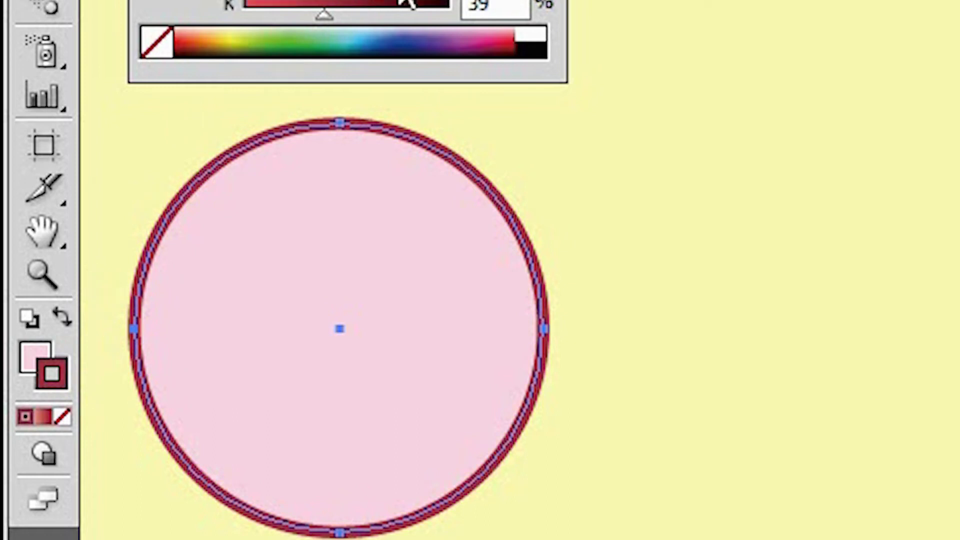
{"action": "left_click", "coordinate": [287, 16]}
{"action": "left_click_drag", "start_coordinate": [289, 18], "coordinate": [244, 17]}
{"action": "left_click", "coordinate": [325, 32]}
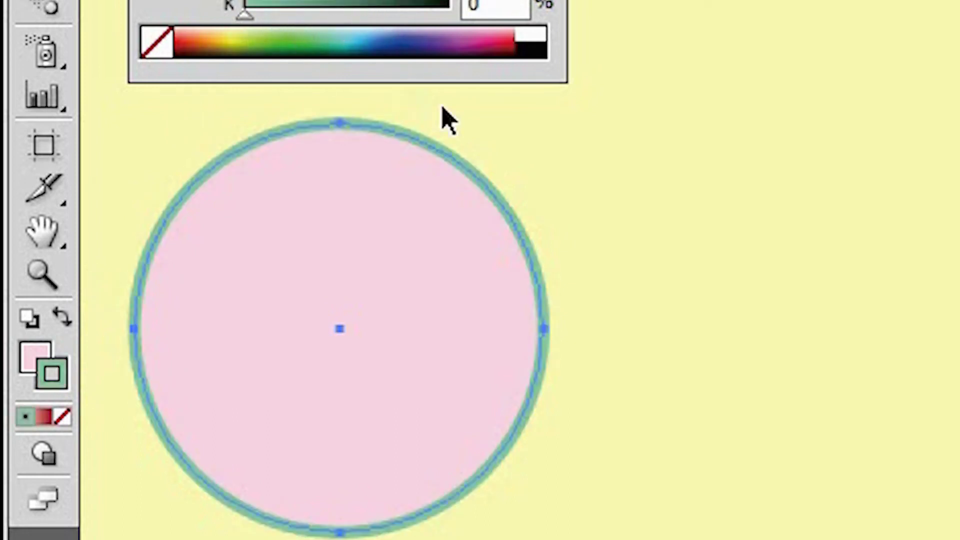
Swap fill and stroke so the circle has a green fill and pink outline
{"action": "key", "text": "x"}
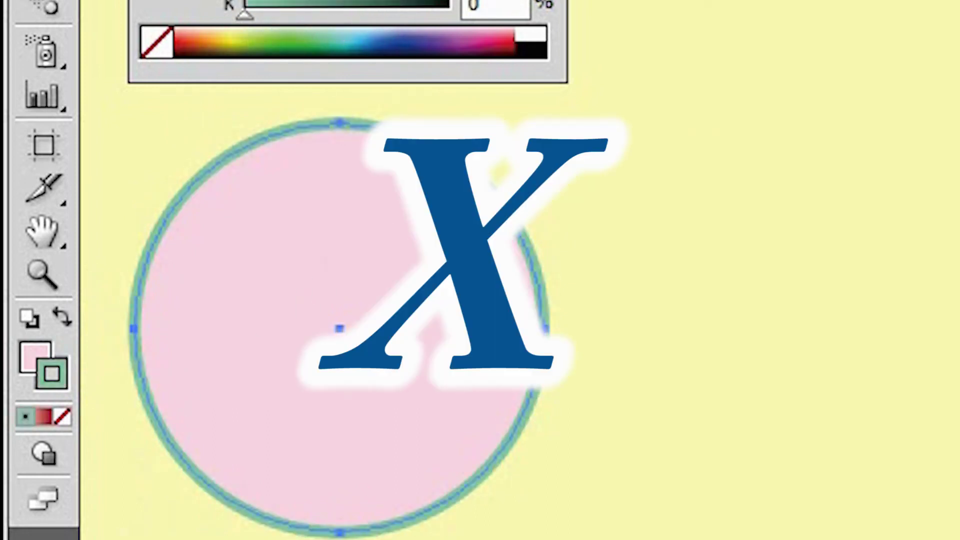
{"action": "key", "text": "x"}
{"action": "key", "text": "x"}
{"action": "key", "text": "x"}
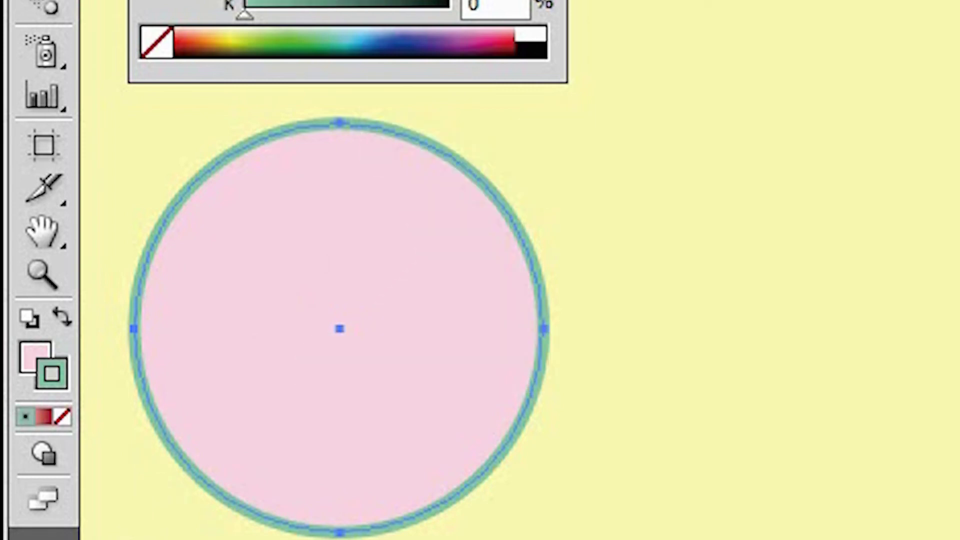
{"action": "key", "text": "shift+x"}
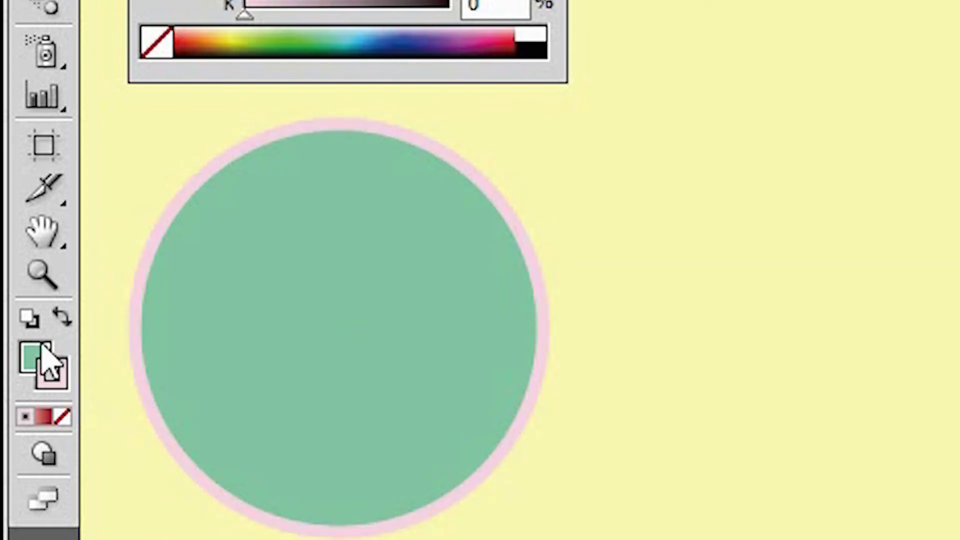
Select the circle and swap fill and outline twice, ending with a green fill
{"action": "left_click", "coordinate": [200, 356]}
{"action": "key", "text": "shift+x"}
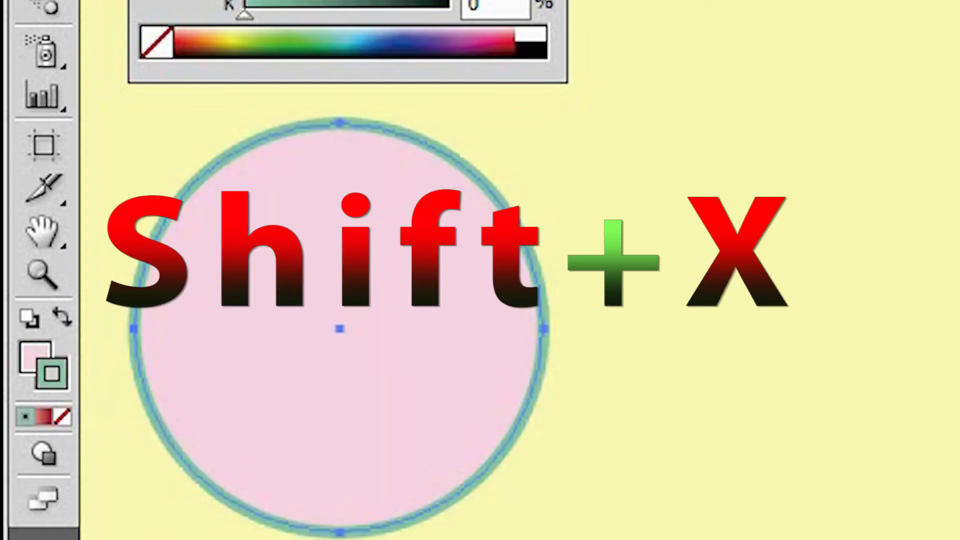
{"action": "key", "text": "shift+x"}
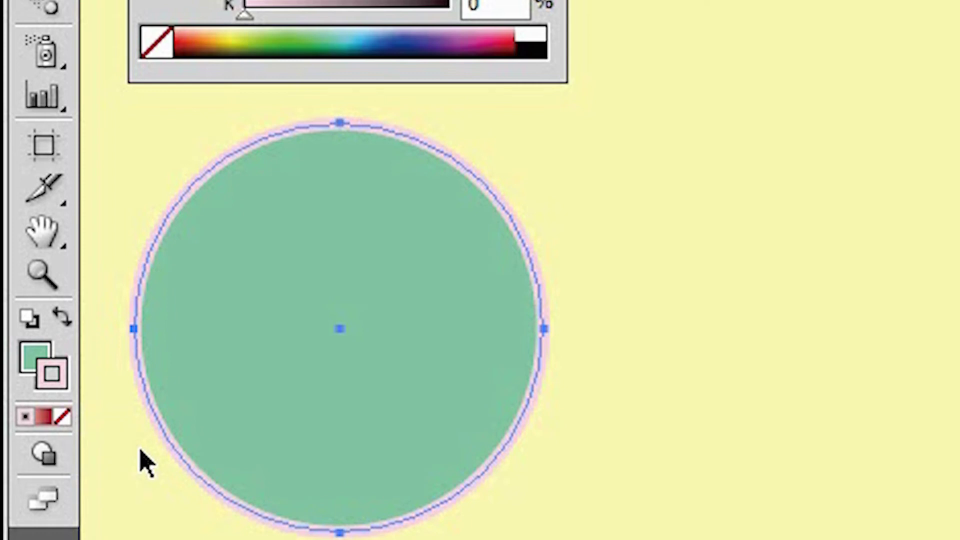
Set the circle's pink outline to None, then deselect and reselect it
{"action": "key", "text": "slash"}
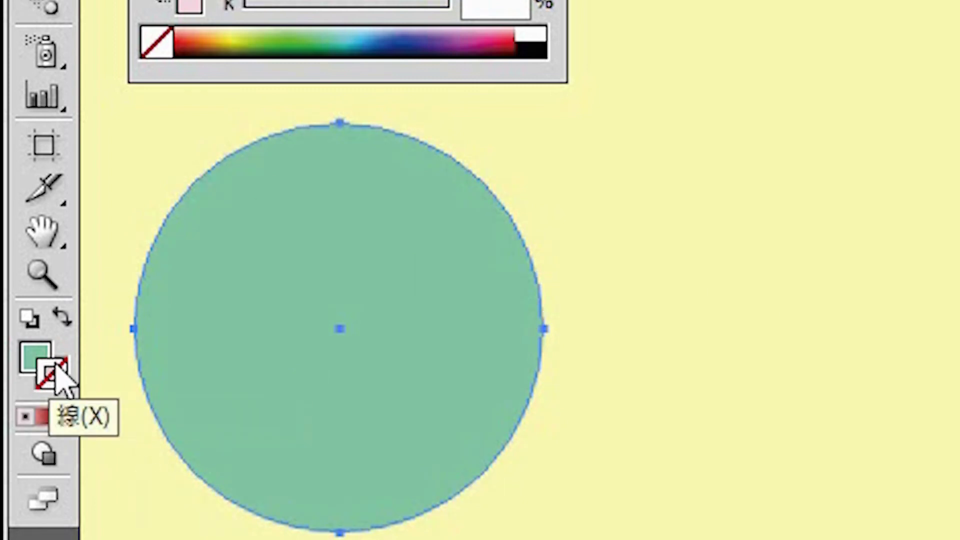
{"action": "left_click", "coordinate": [694, 280]}
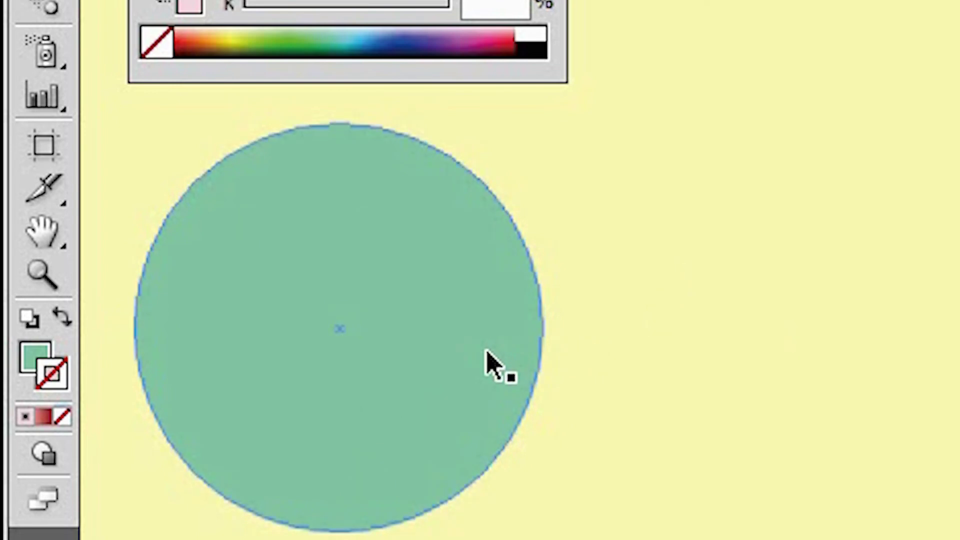
{"action": "left_click", "coordinate": [295, 253]}
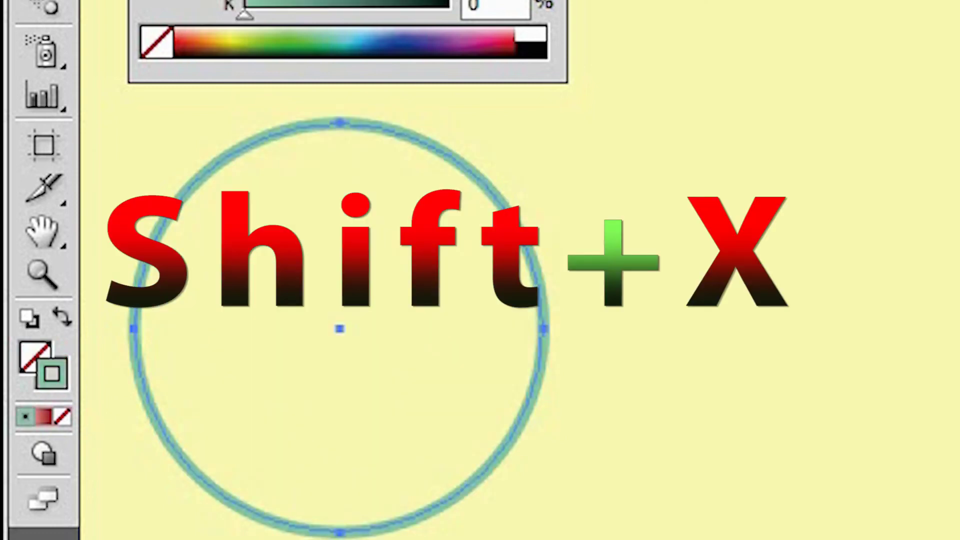
Reselect the green ring and reset it to default white fill and black stroke
{"action": "key", "text": "ctrl+shift+a"}
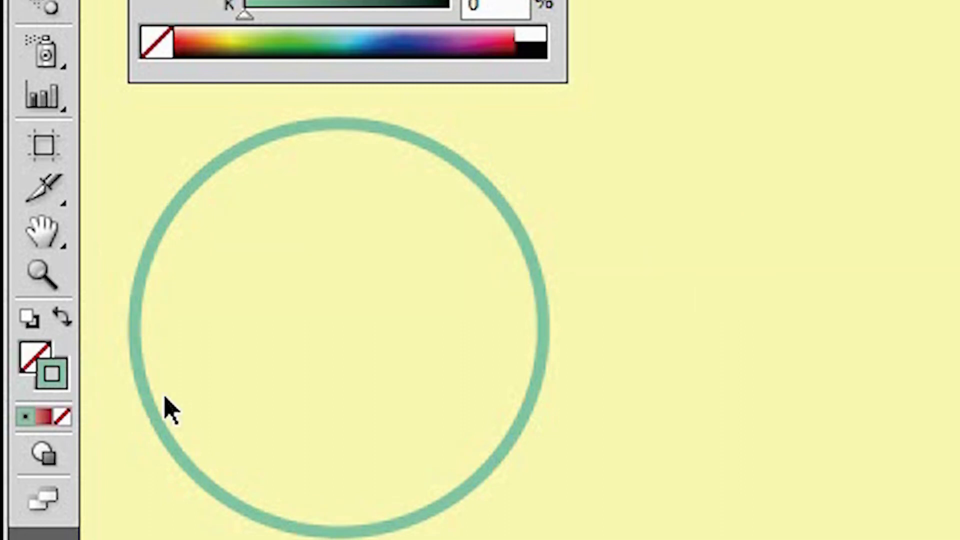
{"action": "left_click", "coordinate": [263, 517]}
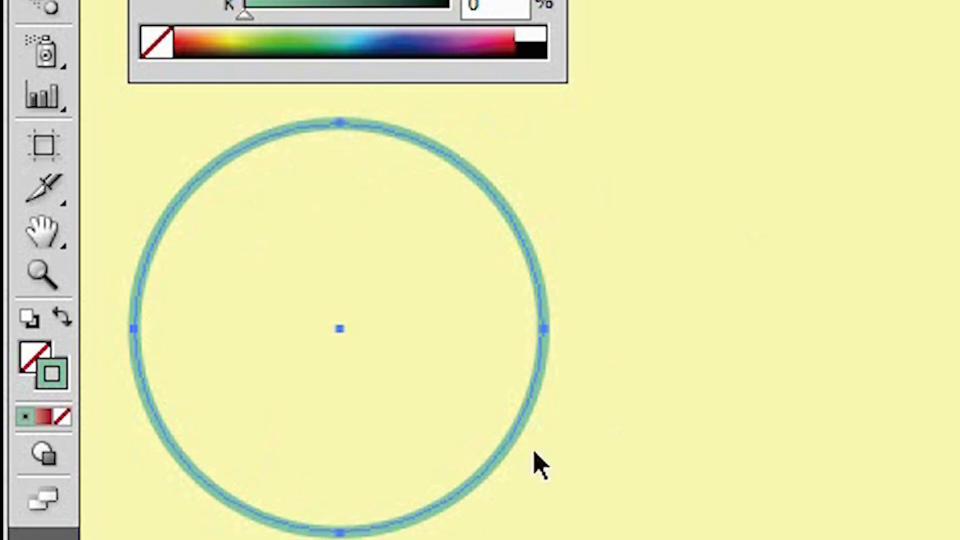
{"action": "key", "text": "shift+x"}
{"action": "key", "text": "shift+x"}
{"action": "key", "text": "d"}
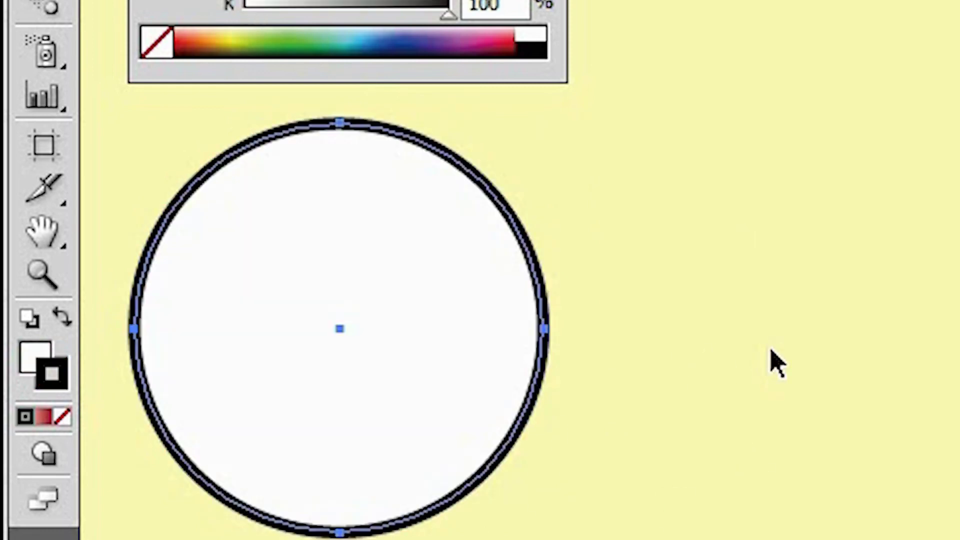
Set the fill to None to leave a black ring, with stroke active
{"action": "key", "text": "slash"}
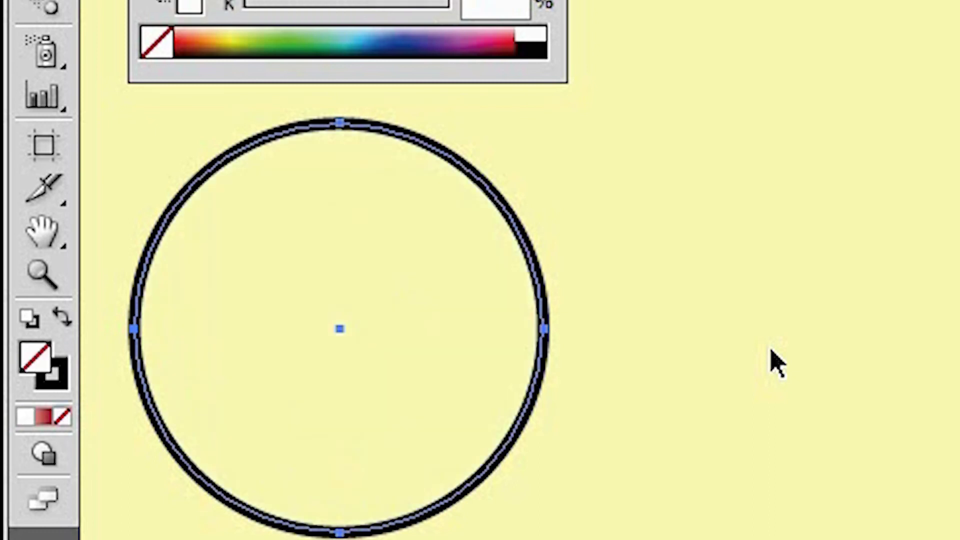
{"action": "left_click", "coordinate": [775, 362]}
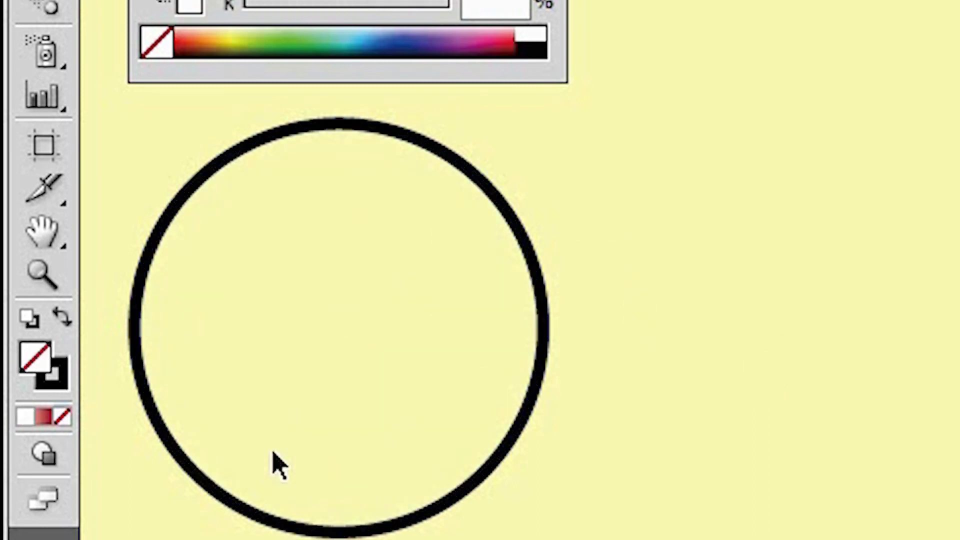
{"action": "left_click", "coordinate": [271, 463]}
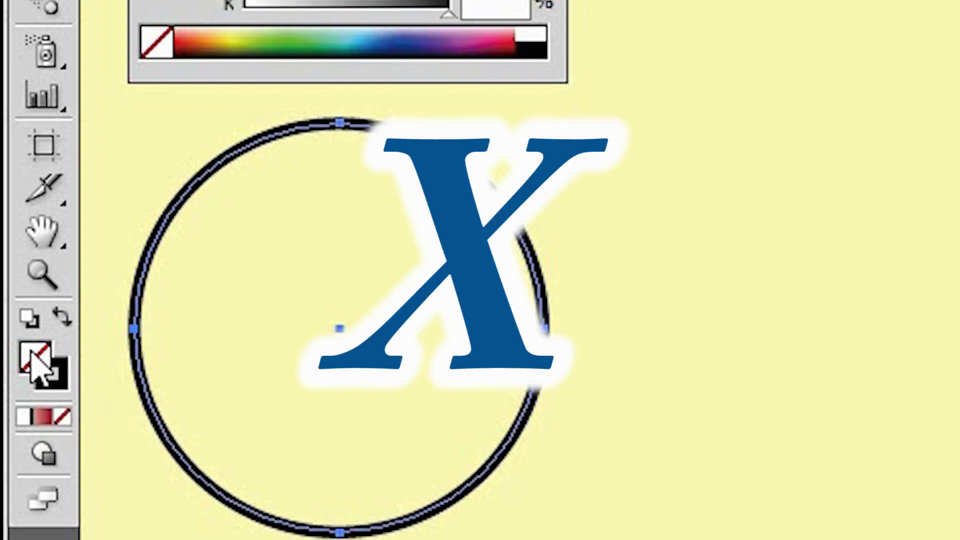
{"action": "key", "text": "x"}
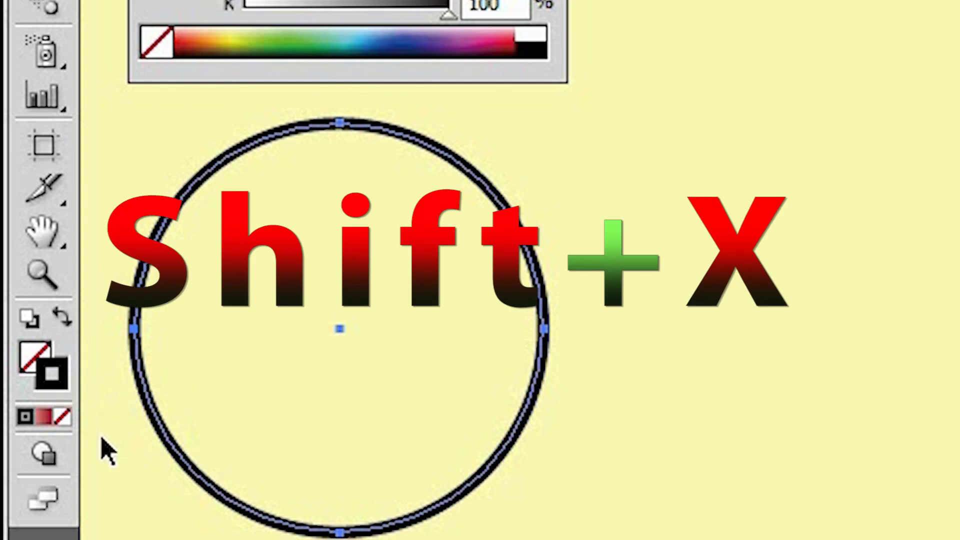
{"action": "key", "text": "shift+x"}
{"action": "key", "text": "shift+x"}
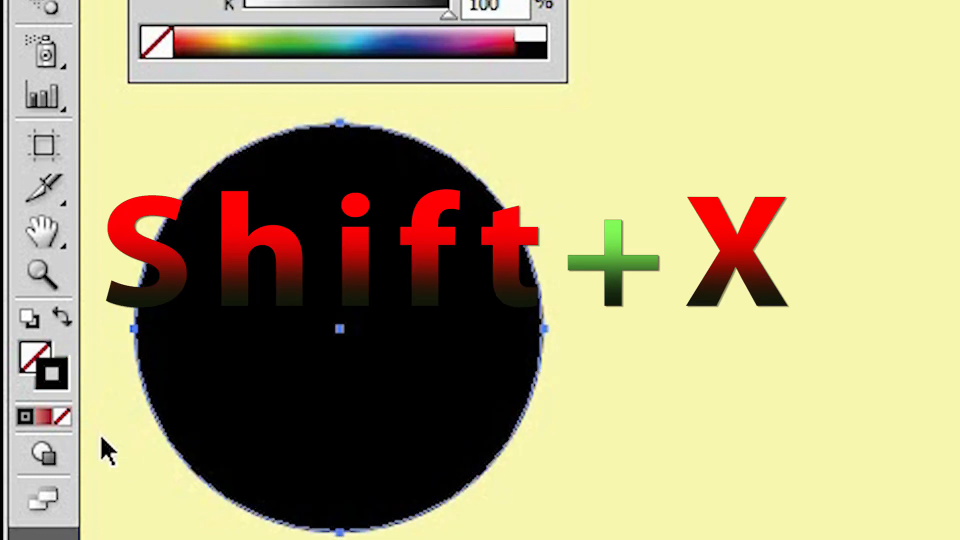
{"action": "key", "text": "shift+x"}
{"action": "key", "text": "shift+x"}
{"action": "key", "text": "shift+x"}
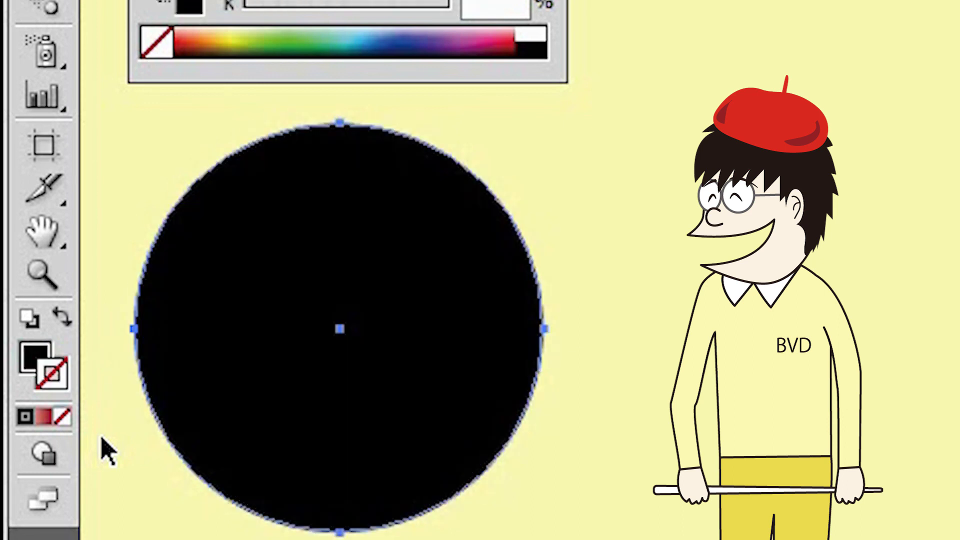
{"action": "key", "text": "shift+x"}
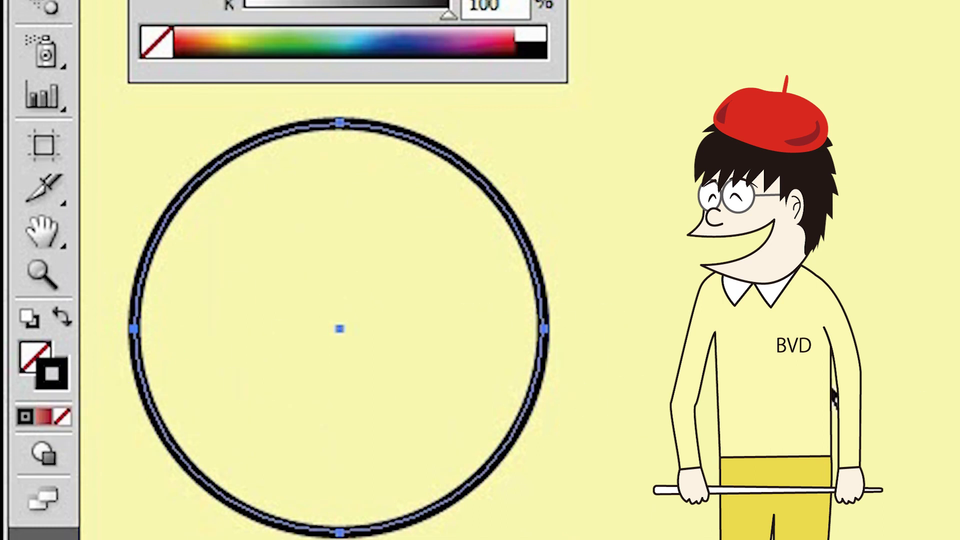
{"action": "key", "text": "shift+x"}
{"action": "key", "text": "d"}
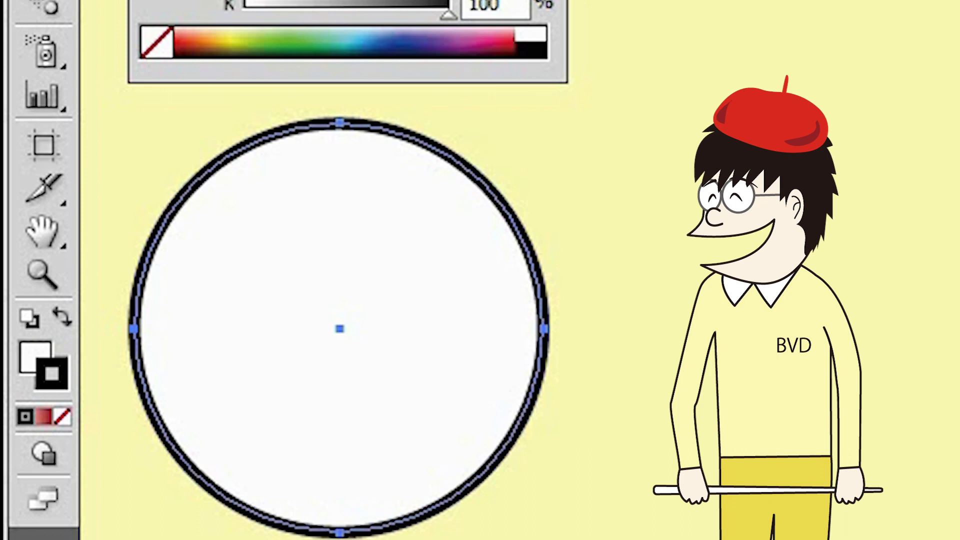
{"action": "key", "text": "slash"}
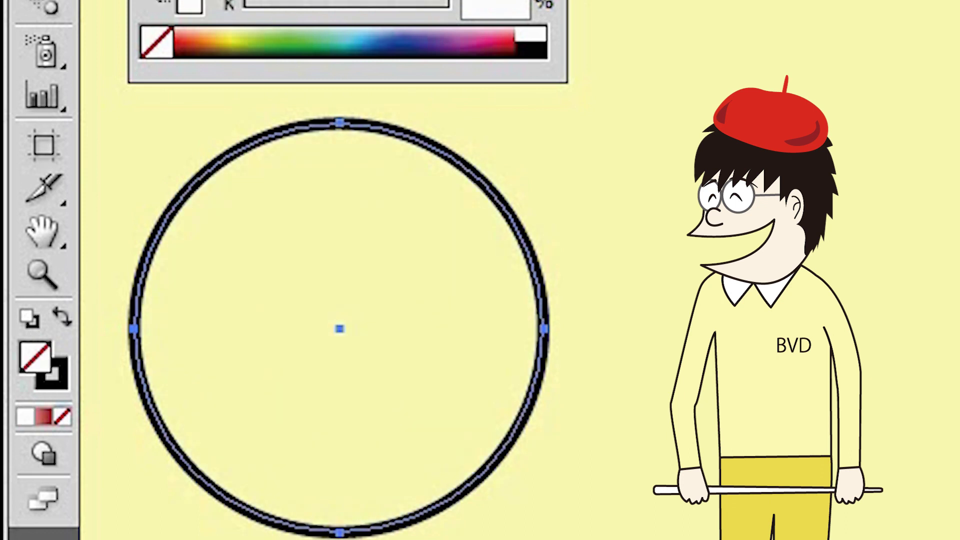